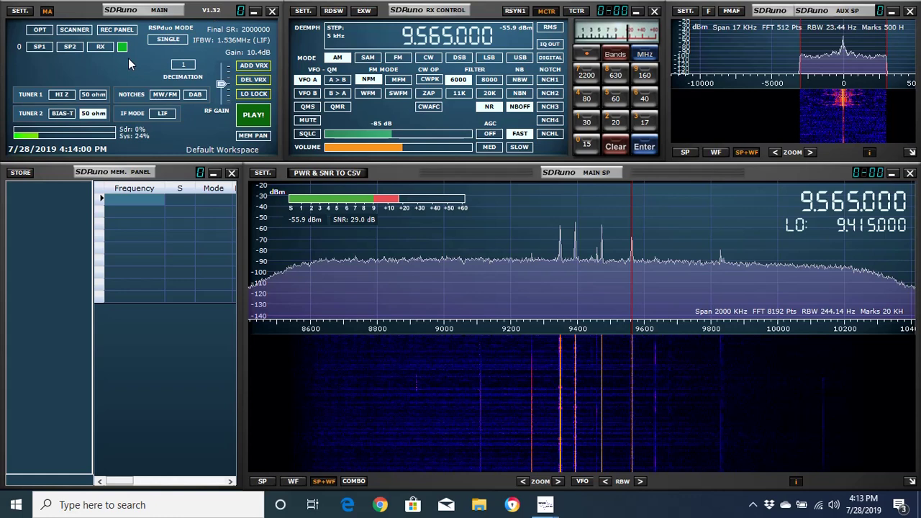
- Select Tuner 1's 50 ohm antenna input while tuned to 9565 kHz AM
click(102, 98)
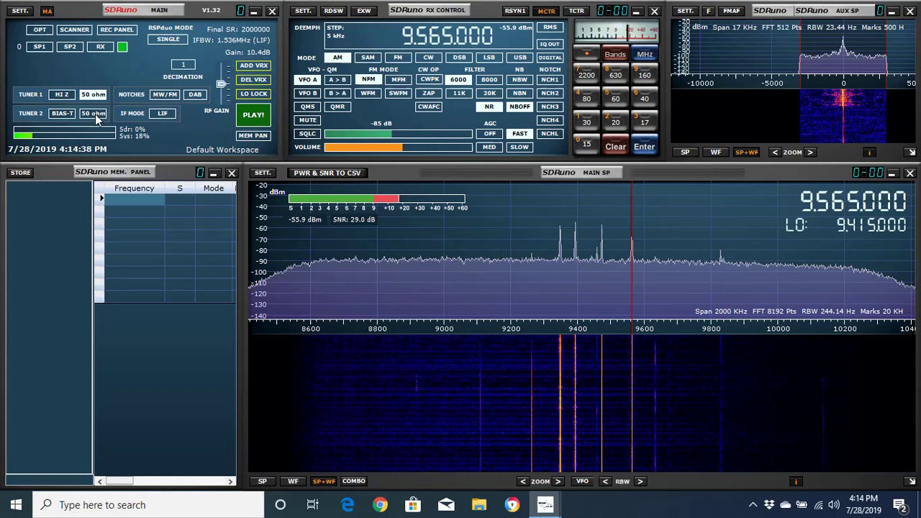
- Start receiving with PLAY! and set the audio volume to about two-thirds
click(253, 117)
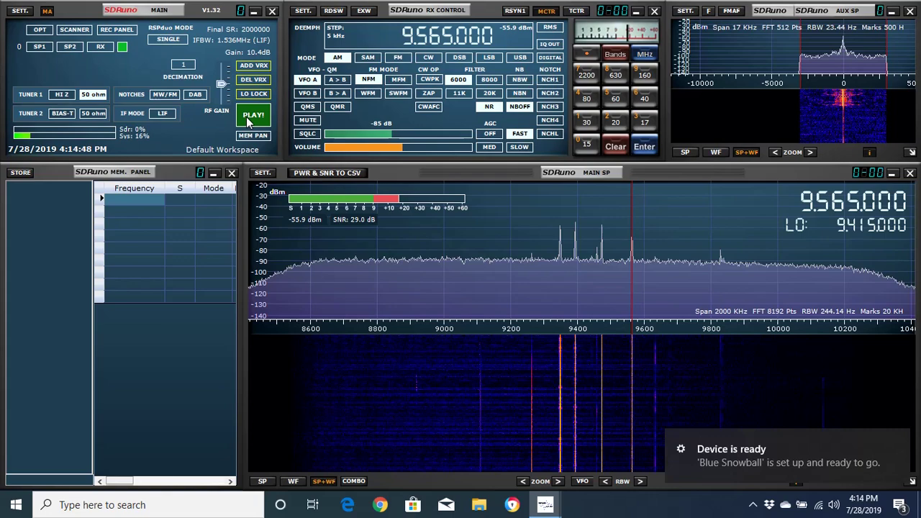
click(246, 117)
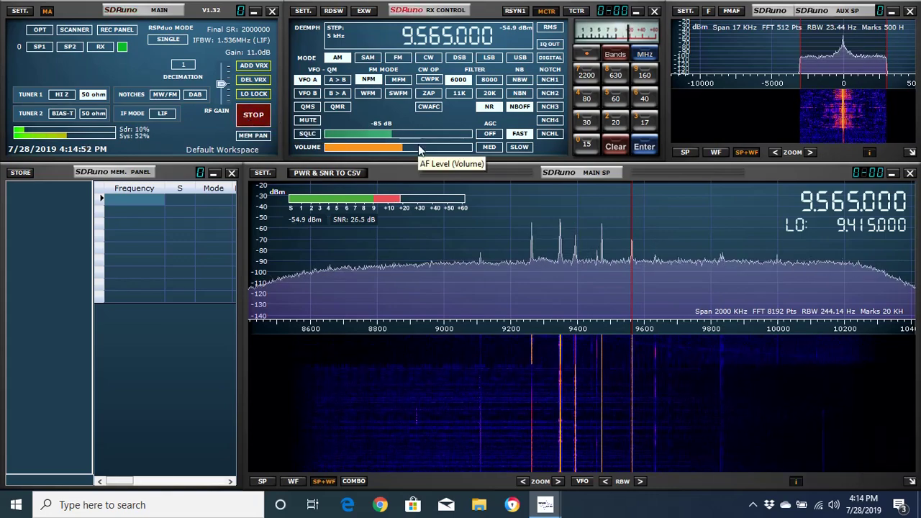
click(328, 148)
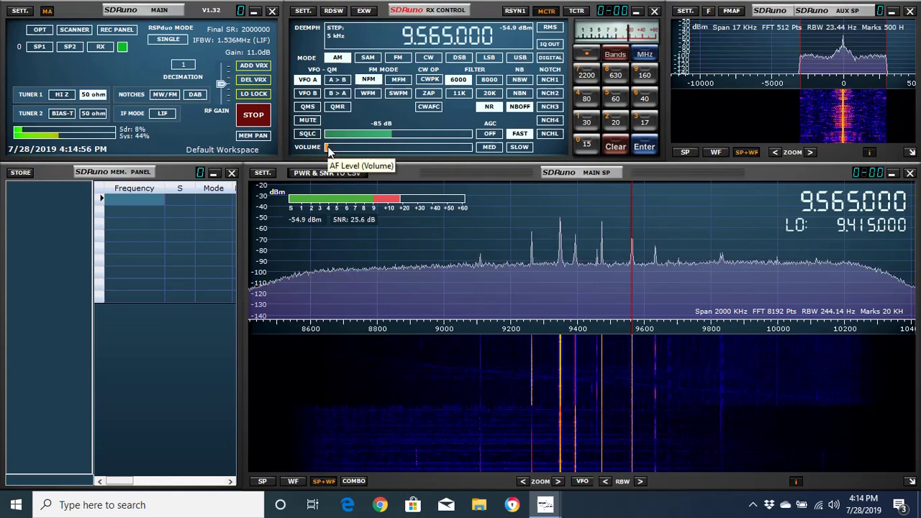
click(390, 146)
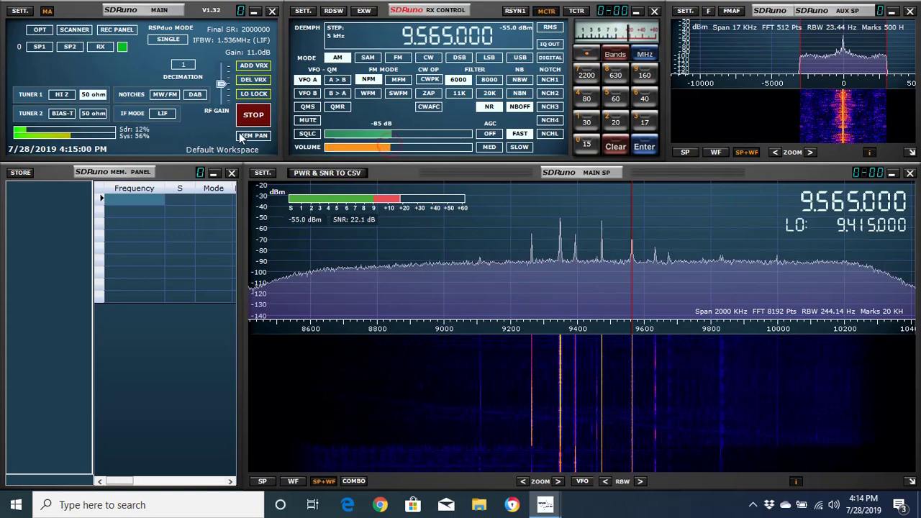
- Switch to Tuner 2's 50 ohm antenna, raise the volume to full, and tune to 9475 kHz
click(93, 115)
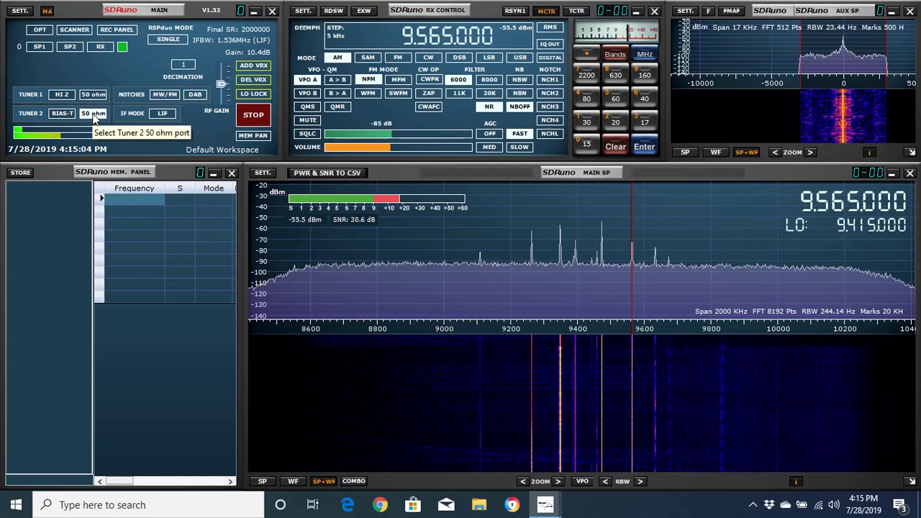
click(336, 147)
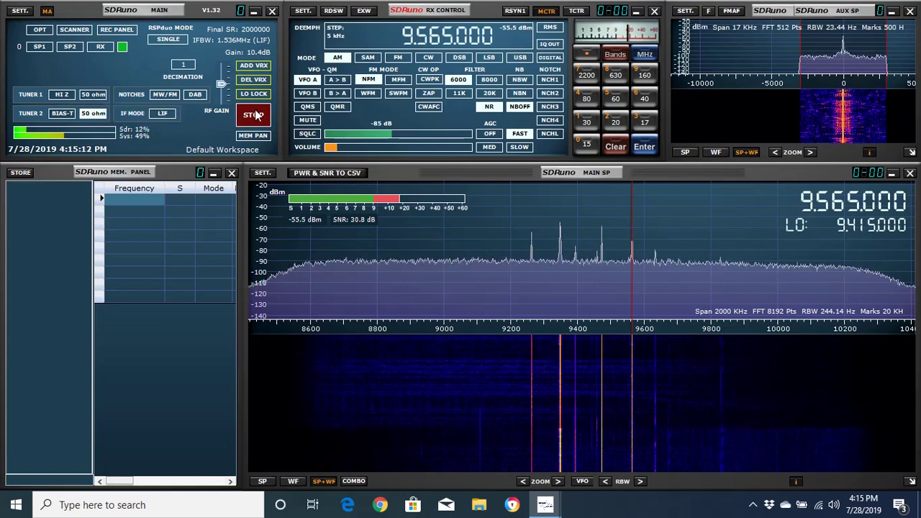
drag(400, 147, 472, 147)
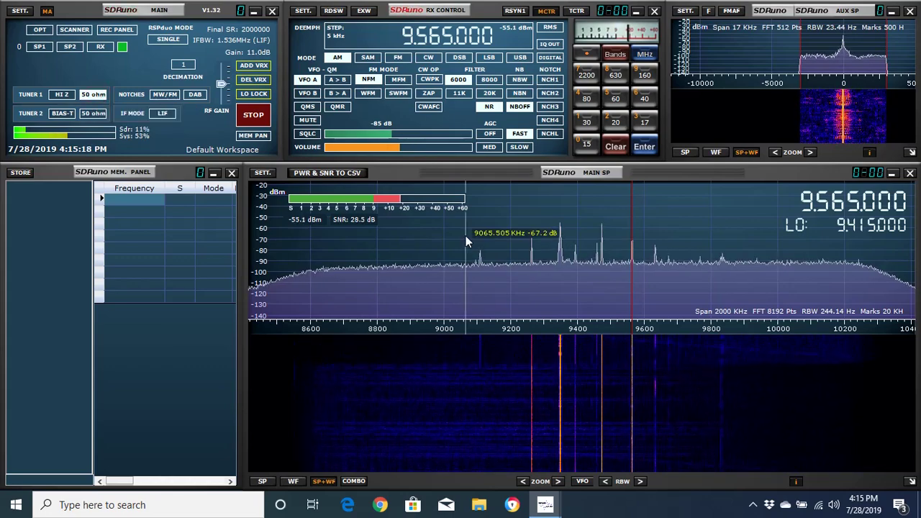
click(602, 266)
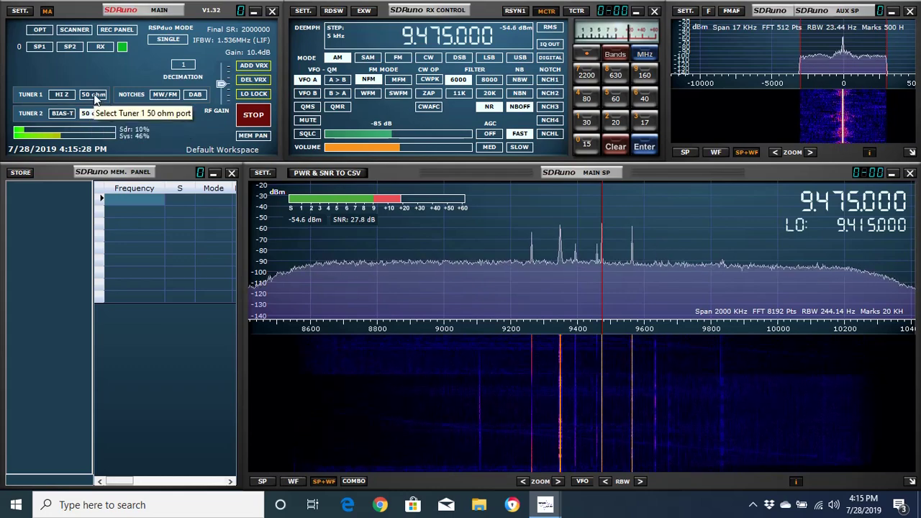
- Switch to Tuner 2's 50 ohm port, tune to 9395 kHz, and turn the volume down low
click(97, 113)
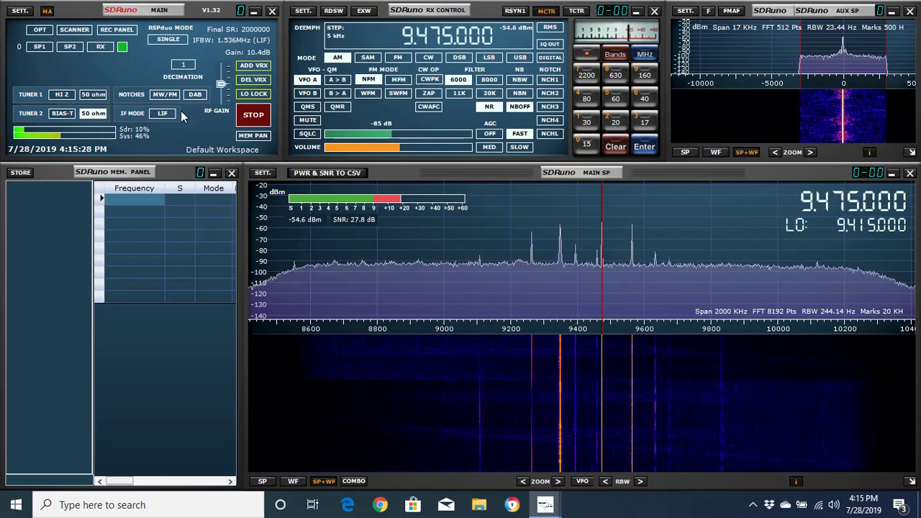
click(576, 290)
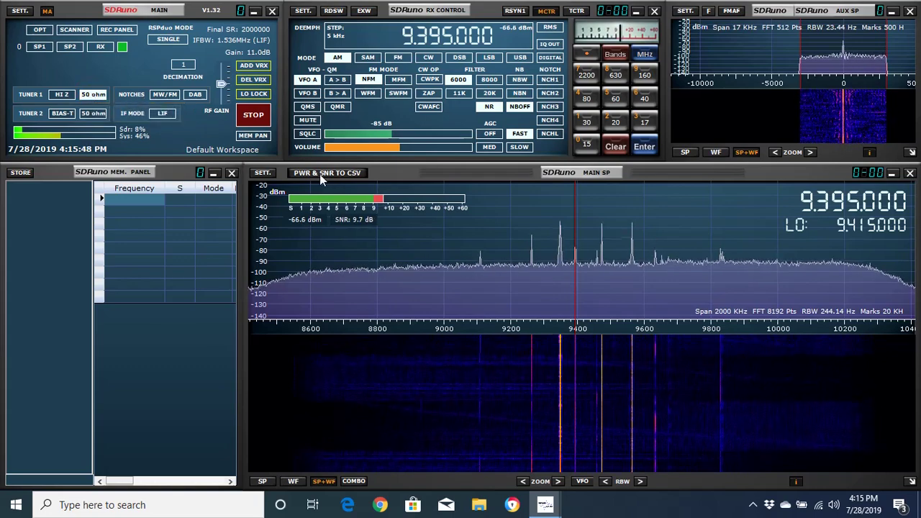
click(336, 148)
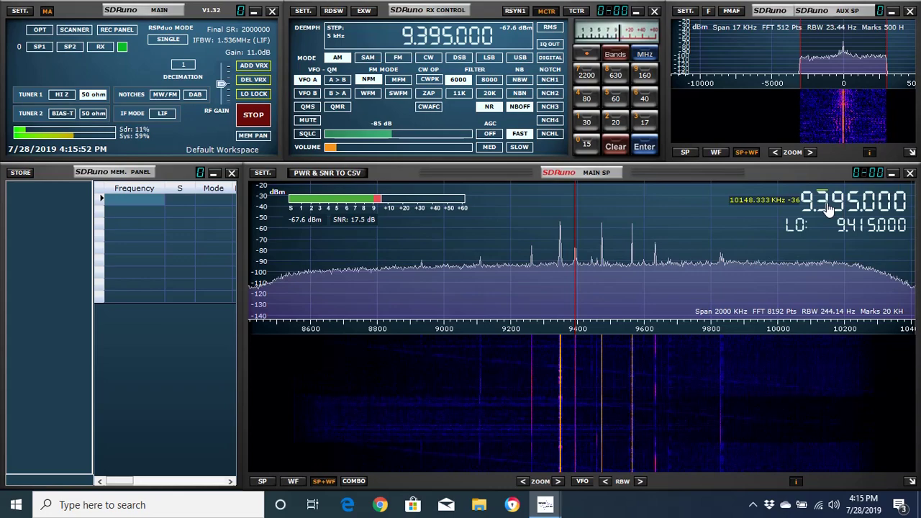
- Move the frequency up to the 11 MHz band, tune to 11775 kHz, and raise the volume
scroll(827, 207, up, 18)
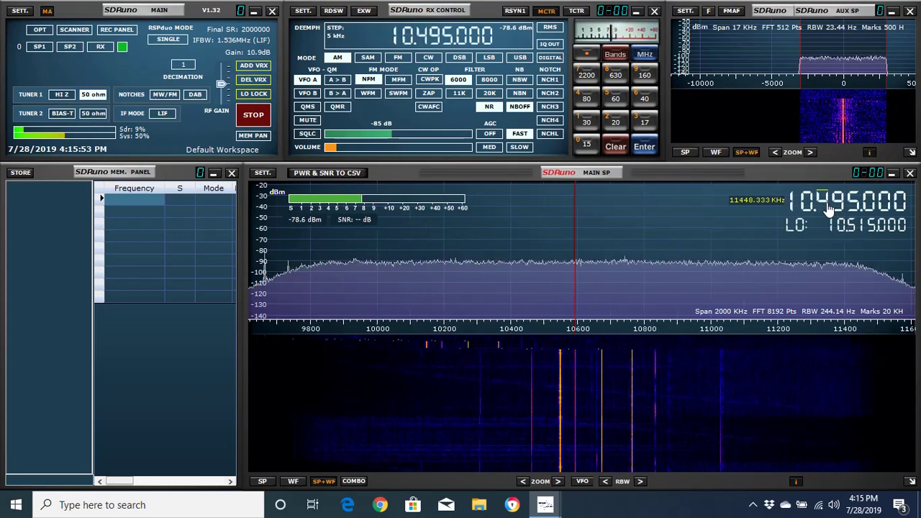
scroll(827, 207, up, 4)
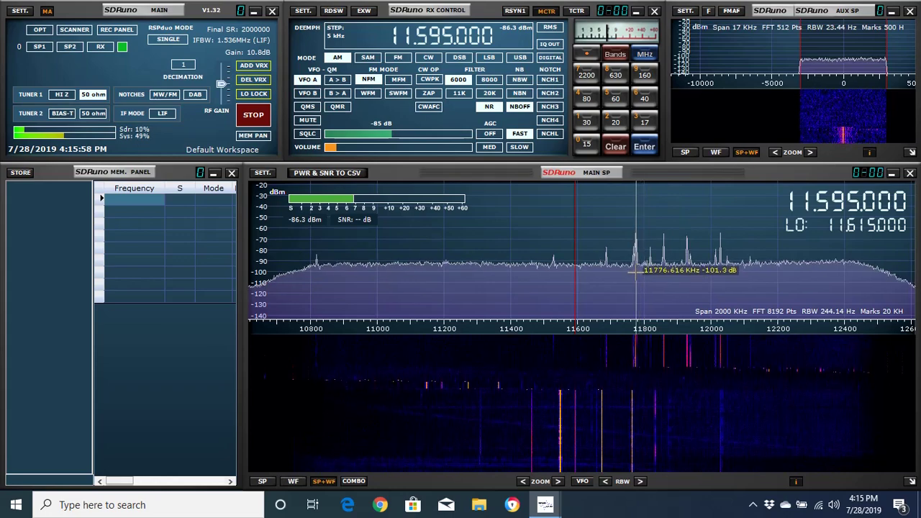
click(634, 271)
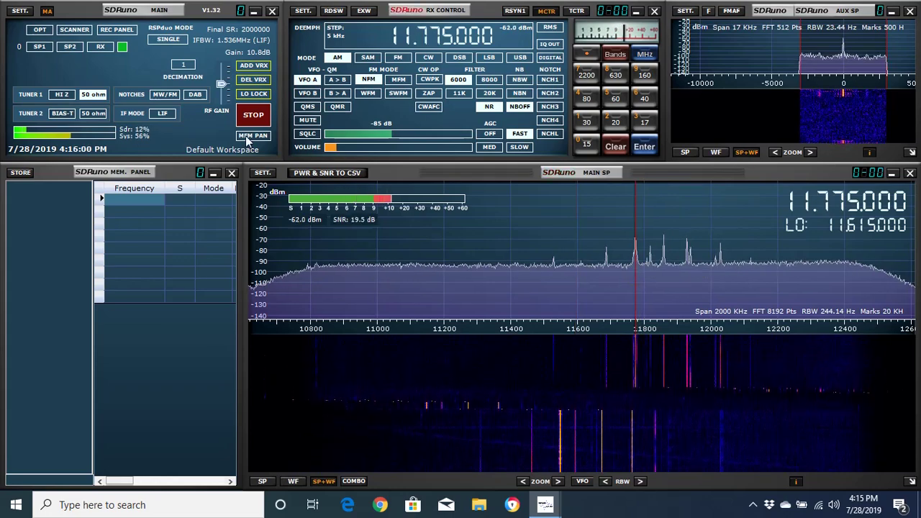
click(392, 147)
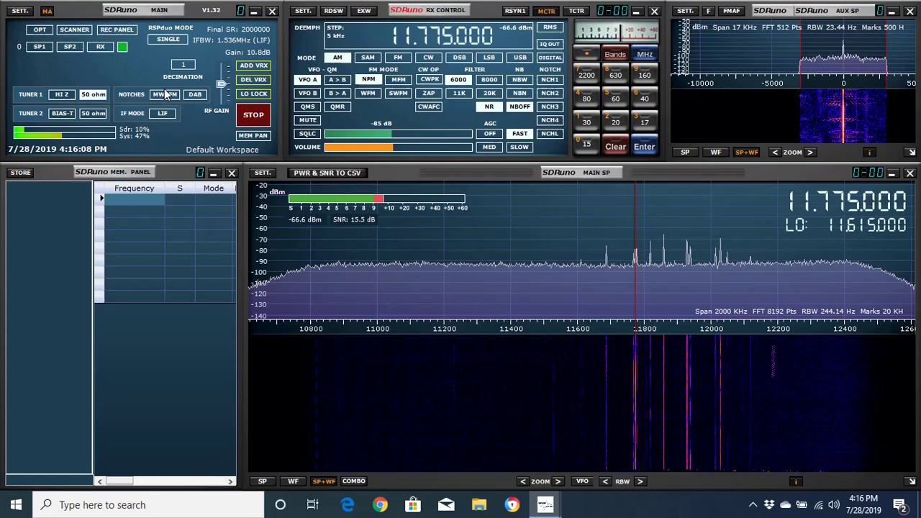
- Compare 11775 kHz on Tuner 2 and Tuner 1, keep Tuner 2, lower the volume, tune to 11860 kHz
click(93, 114)
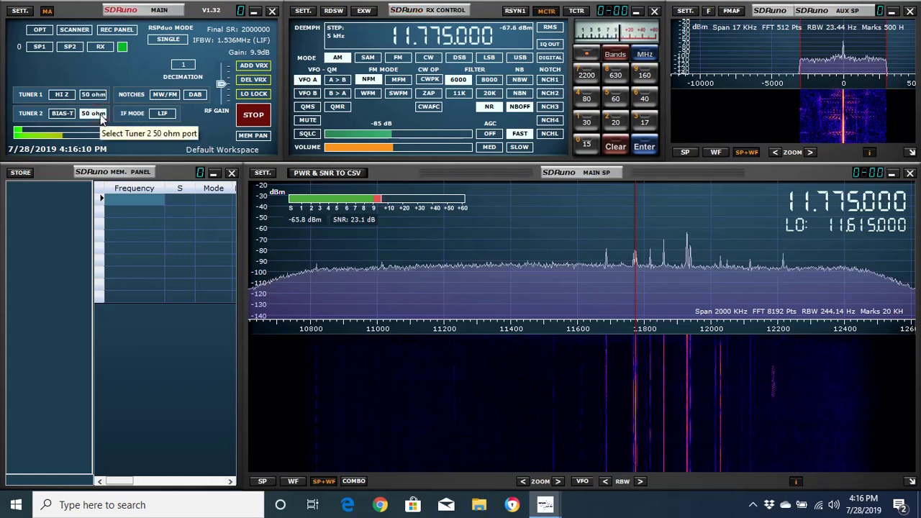
click(93, 95)
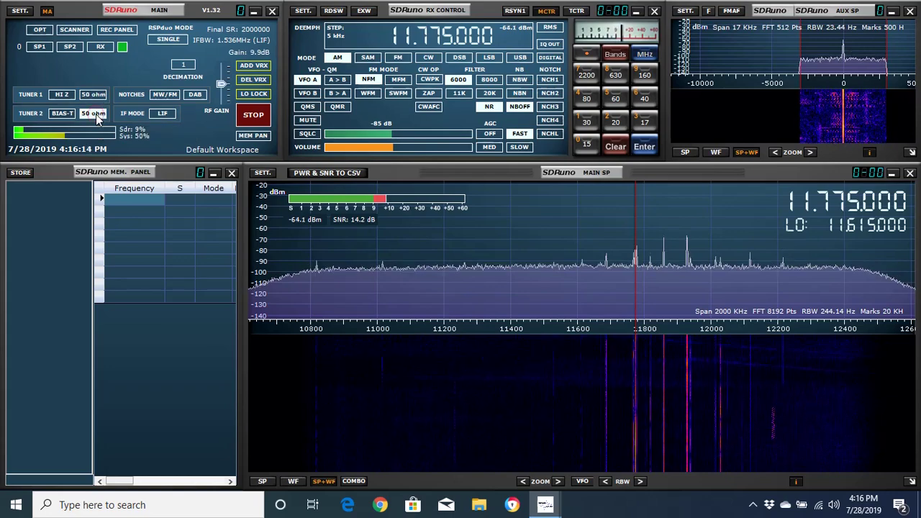
click(96, 114)
click(366, 147)
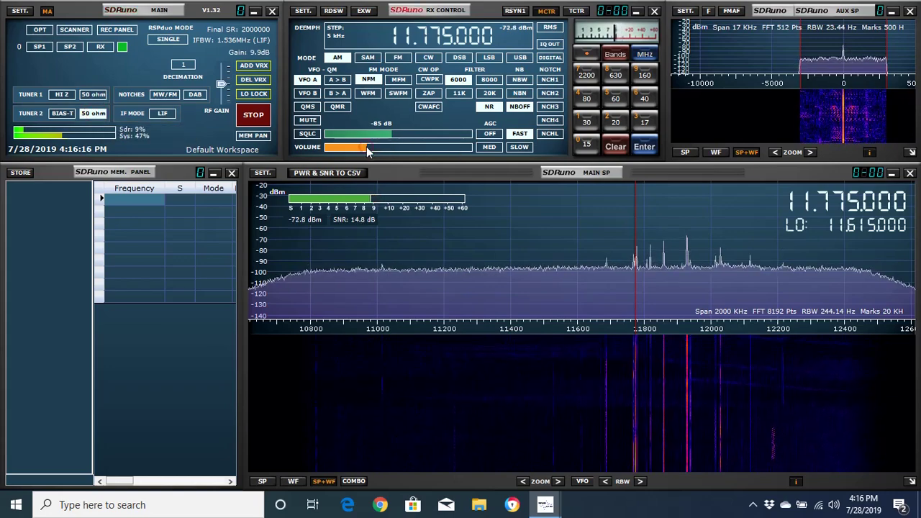
click(339, 147)
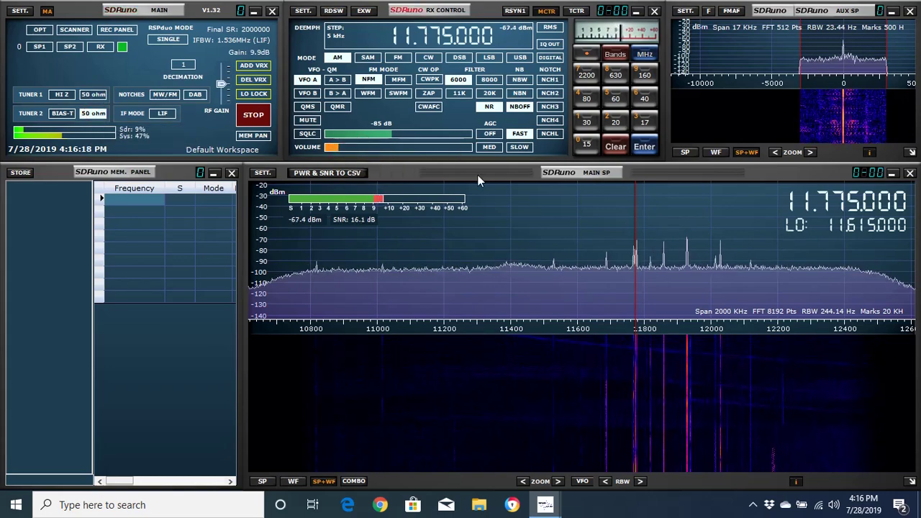
click(663, 263)
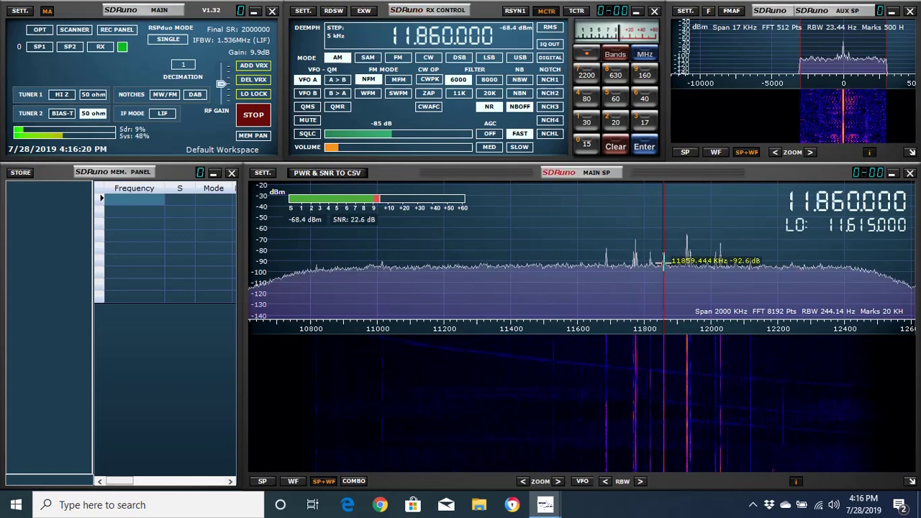
- Raise the volume, try Tuner 1 then Tuner 2's antenna, and tune to 11930 kHz
click(405, 149)
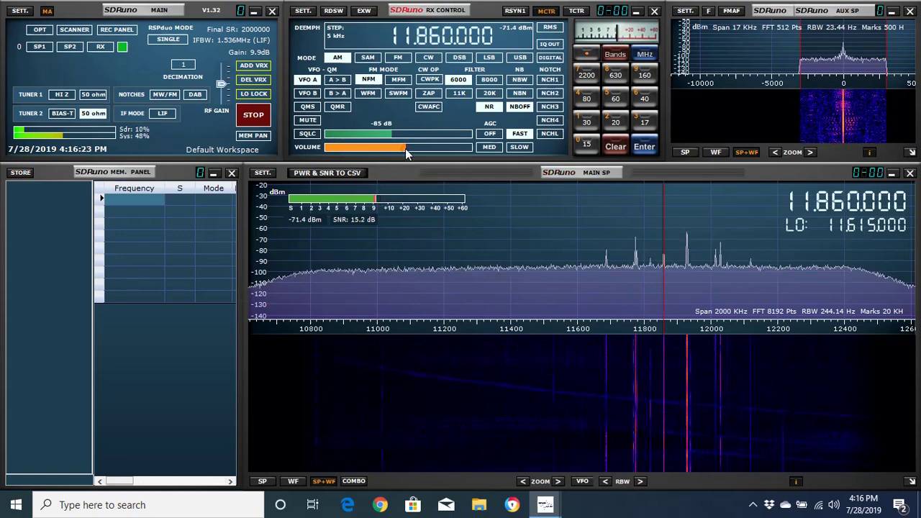
click(103, 98)
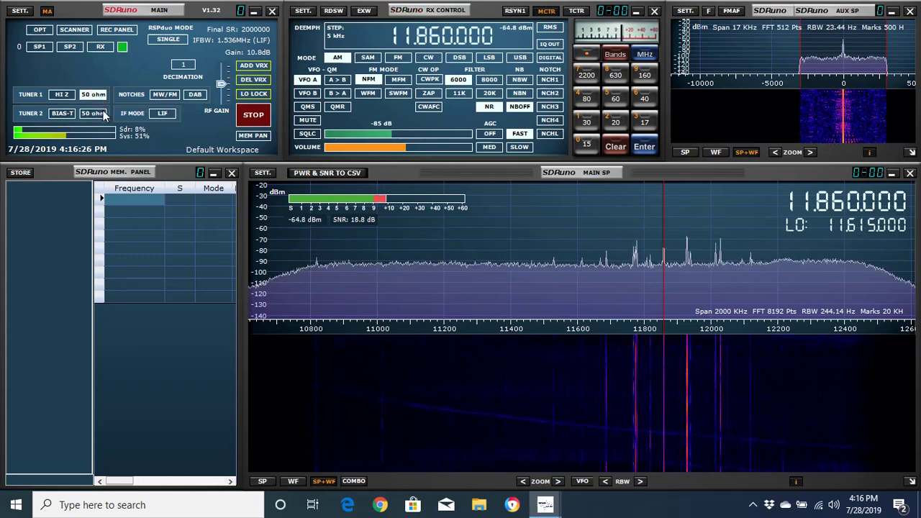
click(101, 113)
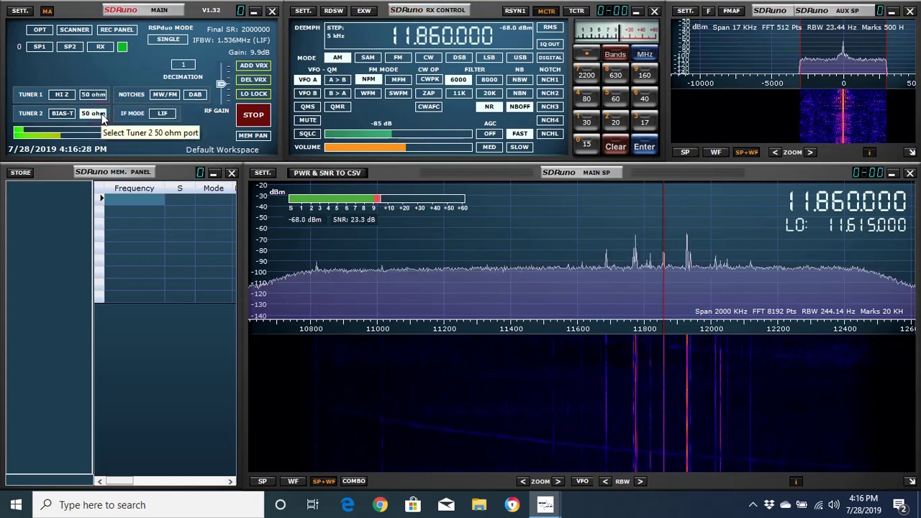
click(686, 269)
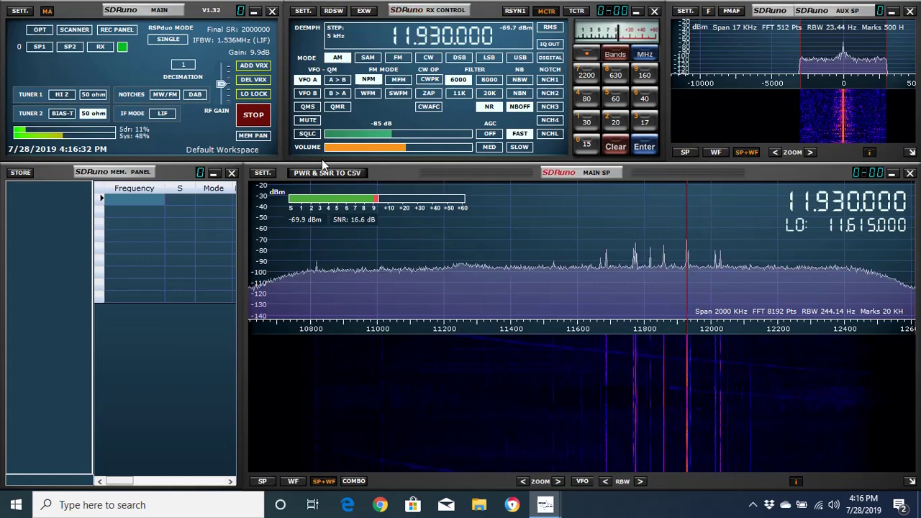
- Compare 11930 kHz on Tuner 1 and Tuner 2, turn the volume low, and tune to 12030 kHz
click(98, 95)
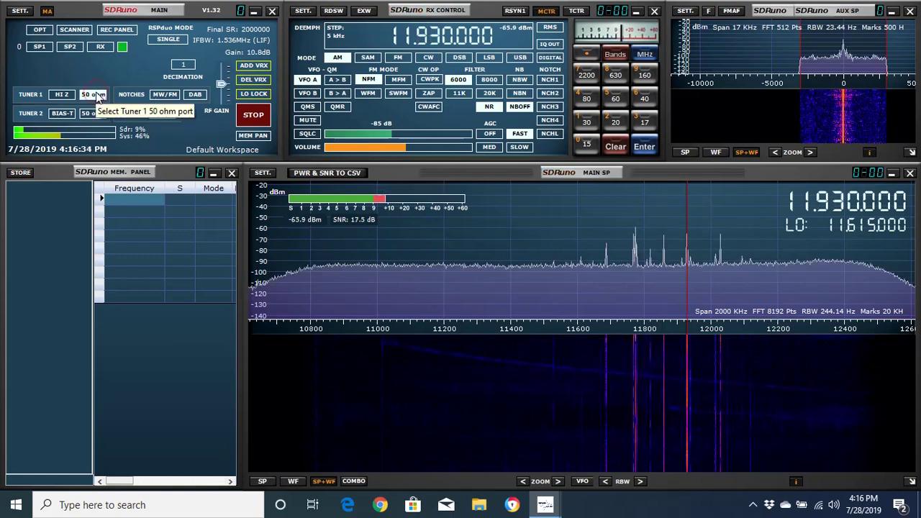
click(94, 114)
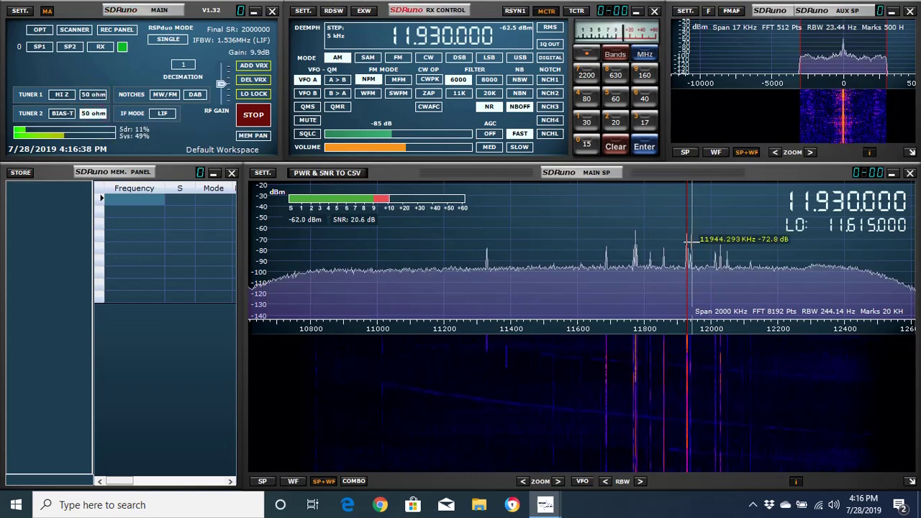
click(329, 149)
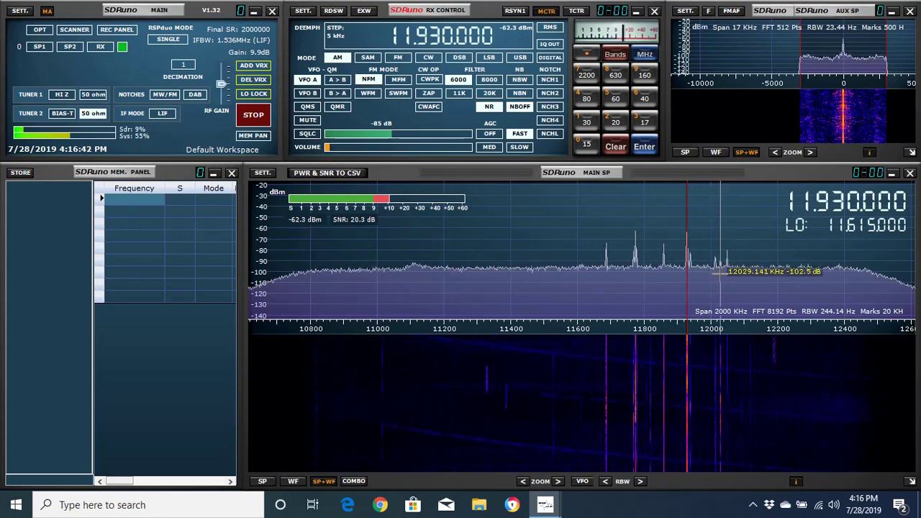
click(720, 272)
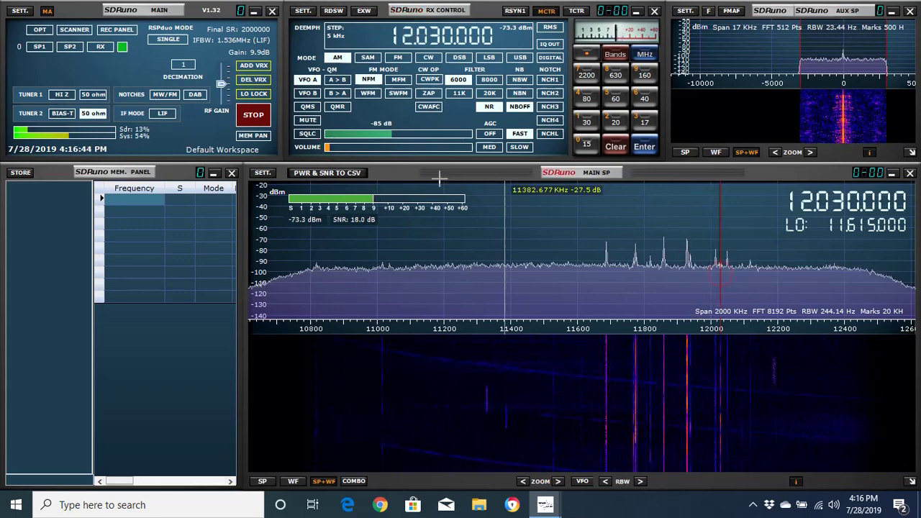
- Adjust the volume on 12030 kHz, switch to Tuner 1's antenna, and tune to 12015 kHz
click(400, 147)
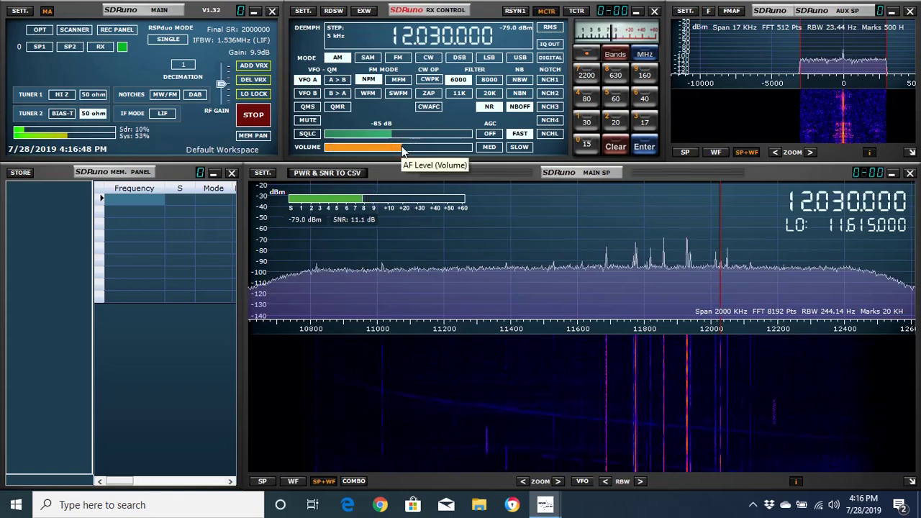
click(330, 149)
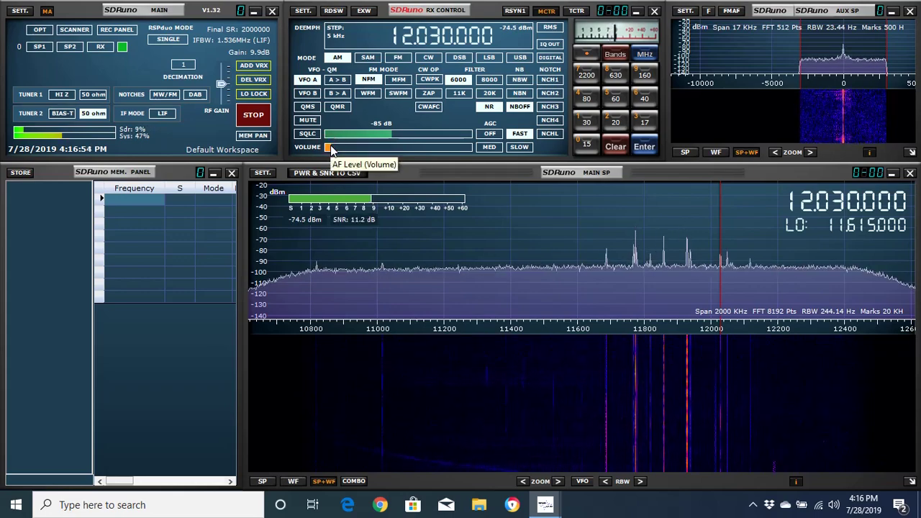
click(405, 147)
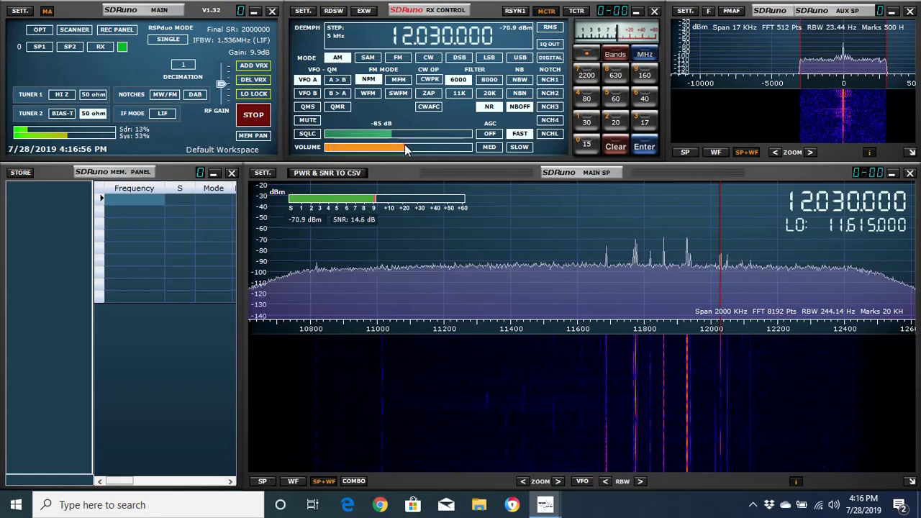
click(100, 96)
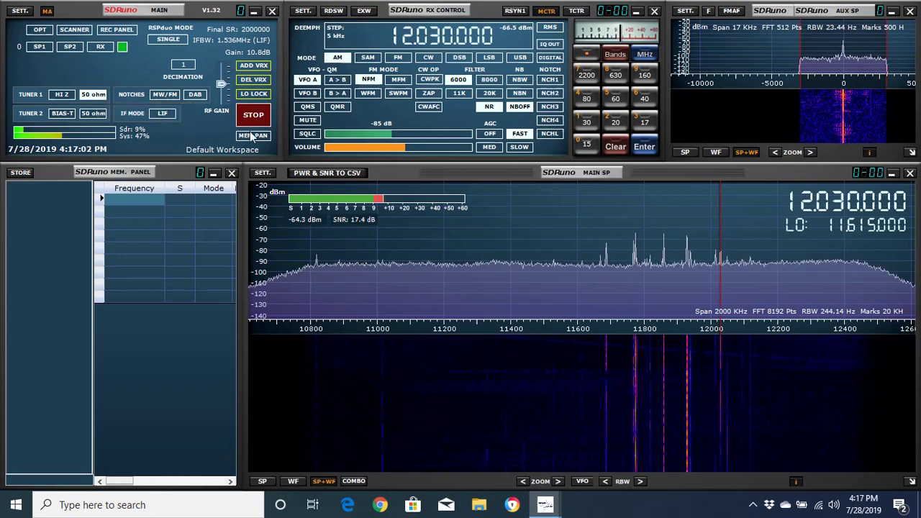
click(339, 146)
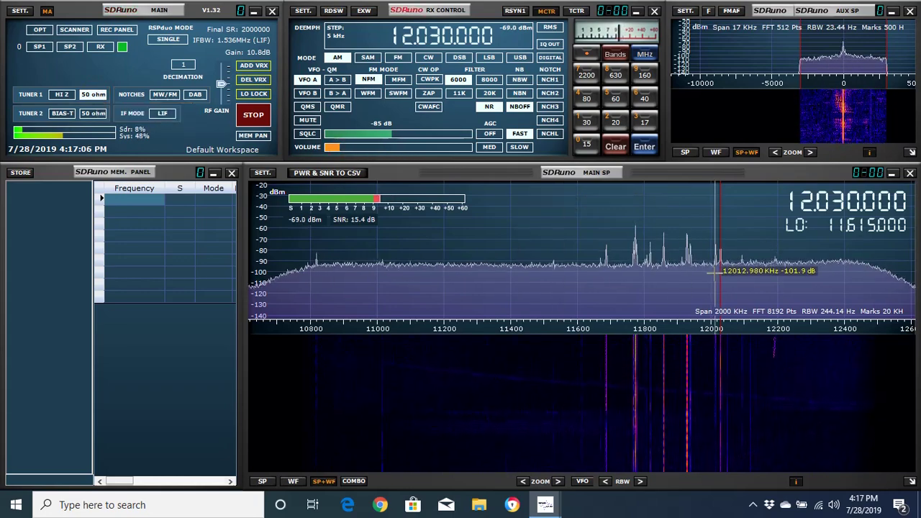
click(715, 272)
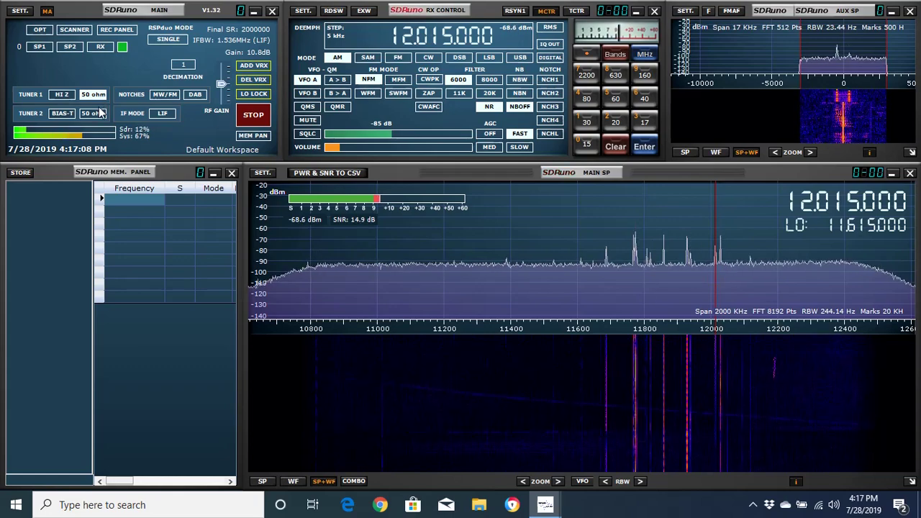
- Raise the volume, switch to Tuner 2's 50 ohm port, lower the volume, and tune to 11820 kHz
click(405, 147)
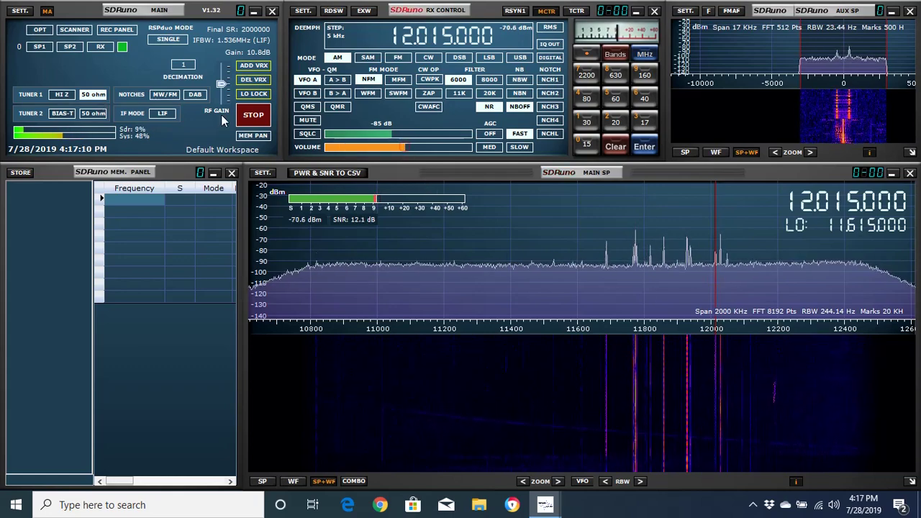
click(99, 115)
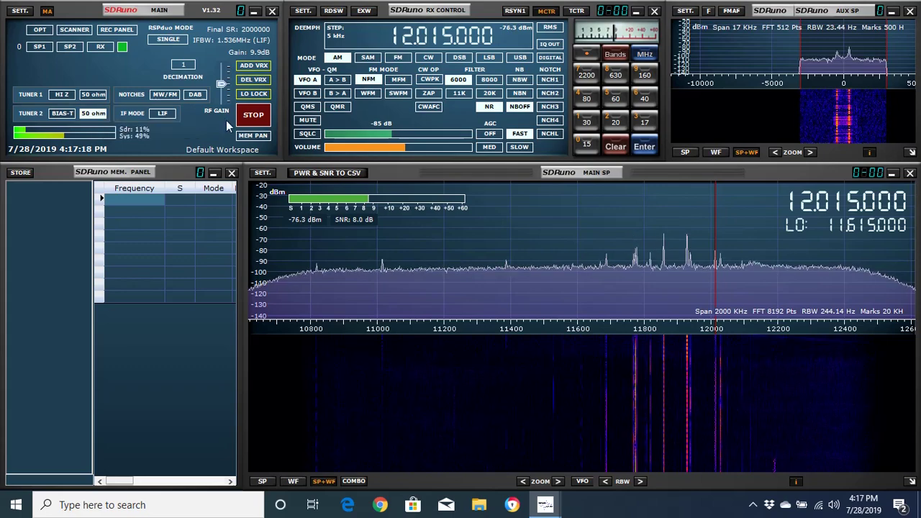
click(344, 146)
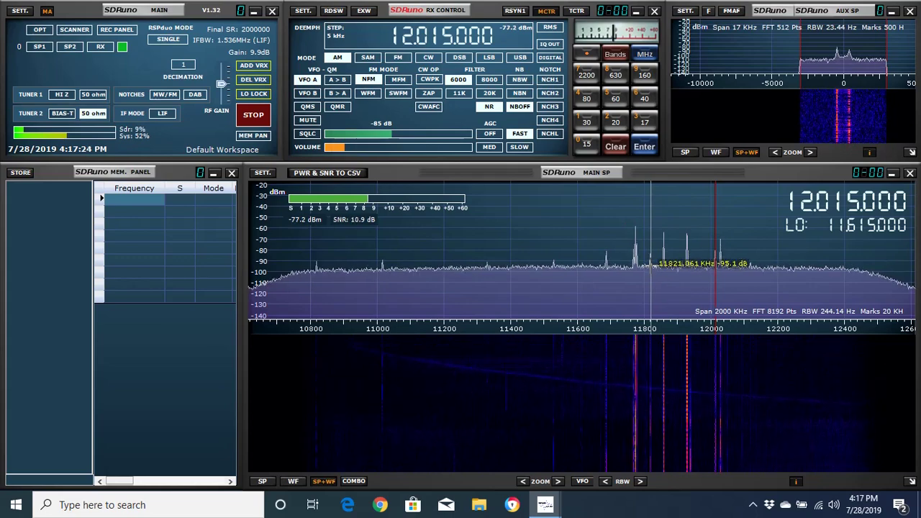
click(651, 264)
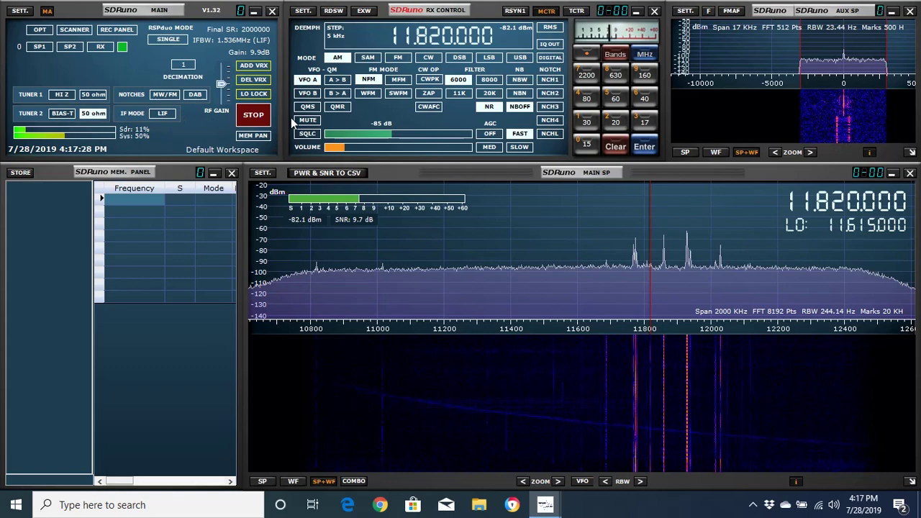
- Raise the volume, alternate Tuner 1 and Tuner 2 twice on 11820 kHz, then STOP
click(400, 147)
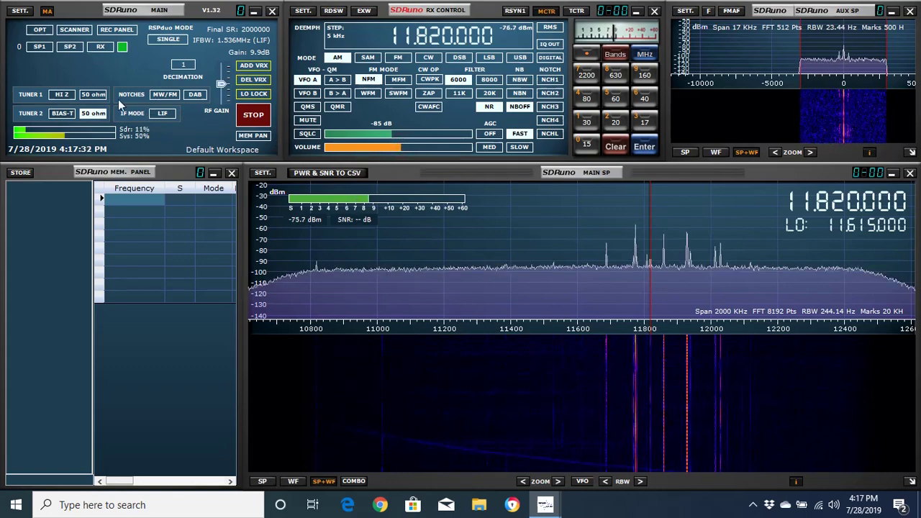
click(94, 95)
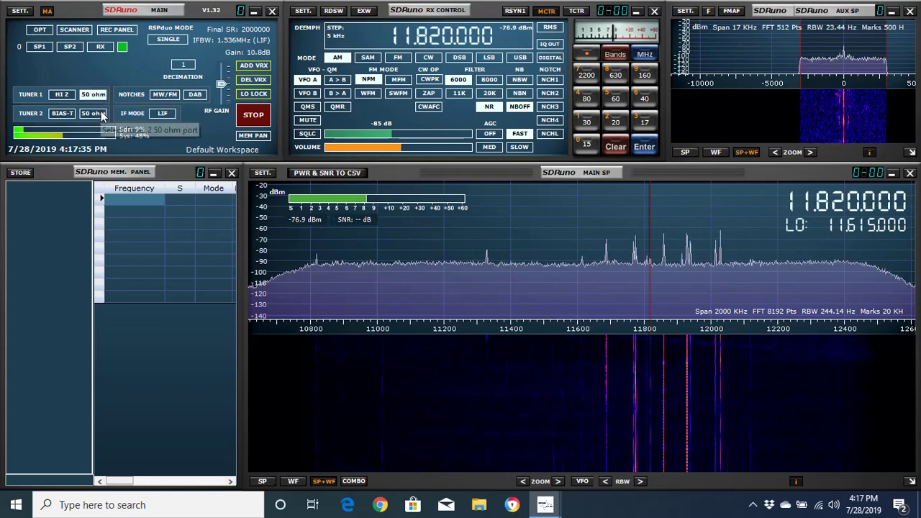
click(102, 113)
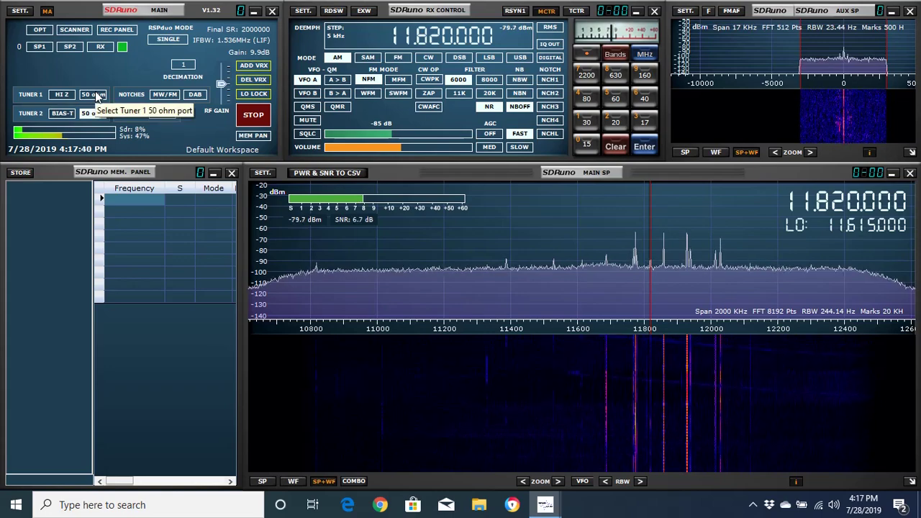
click(98, 95)
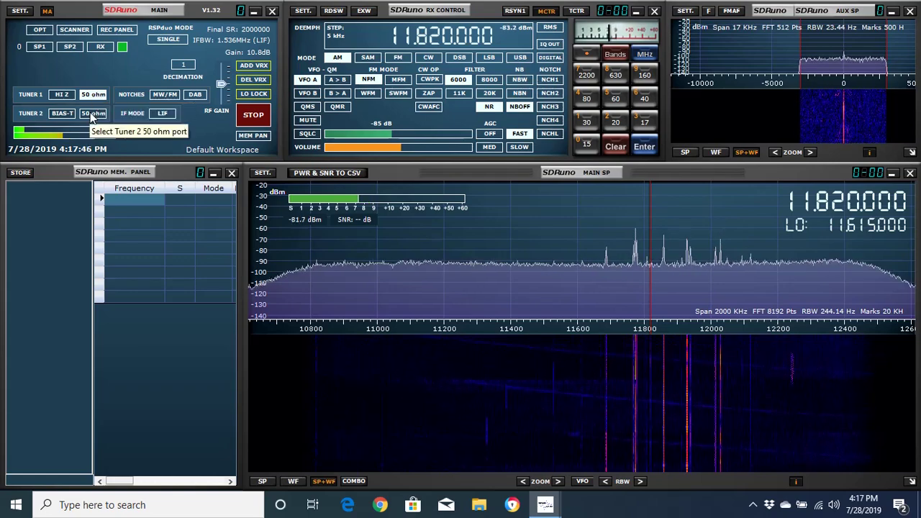
click(92, 114)
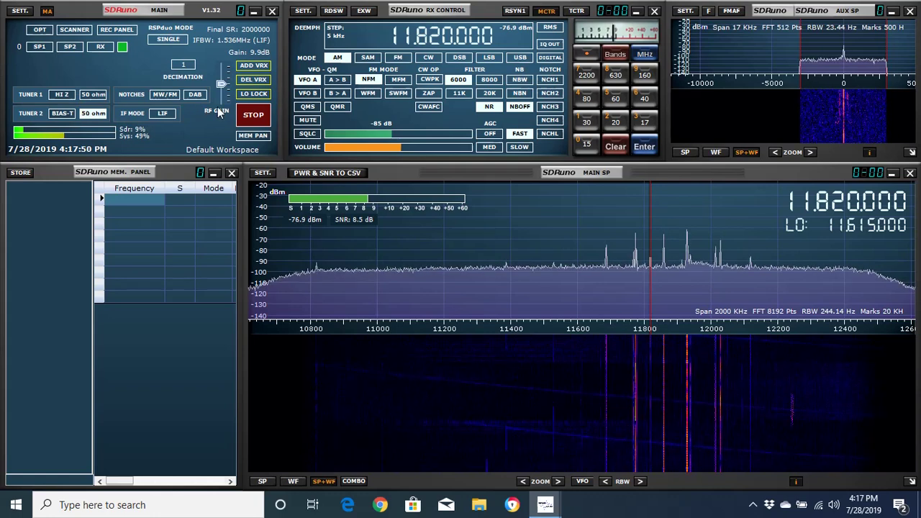
click(253, 117)
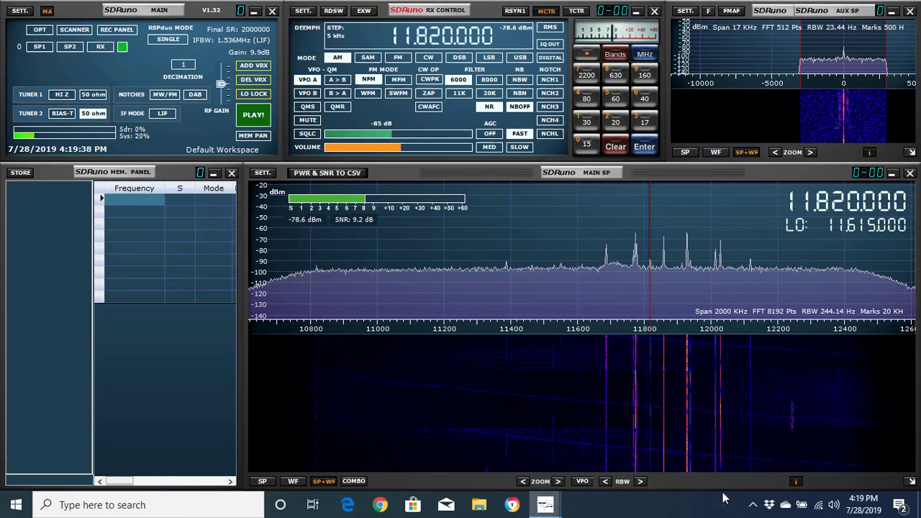
click(752, 504)
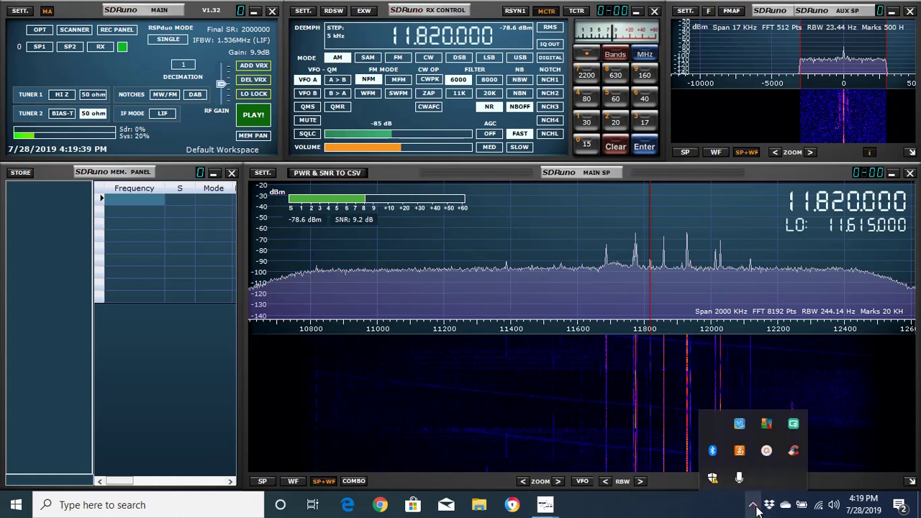
click(766, 451)
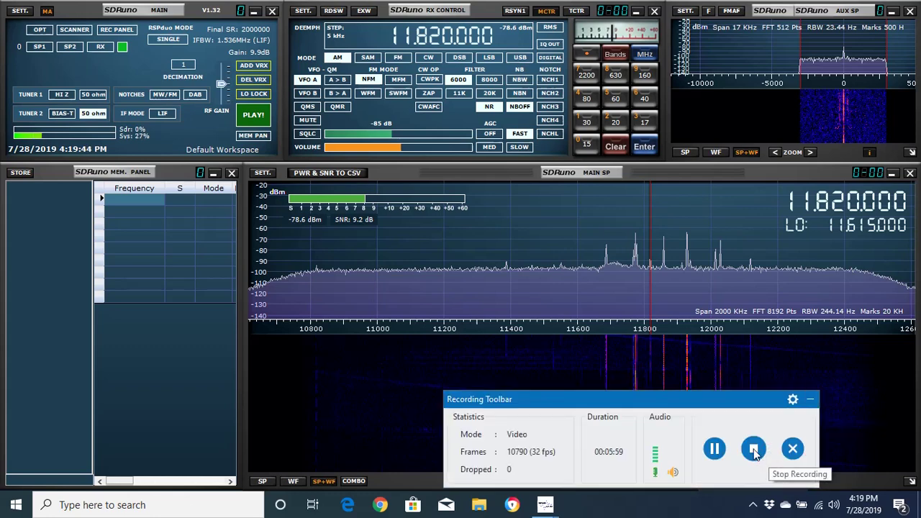